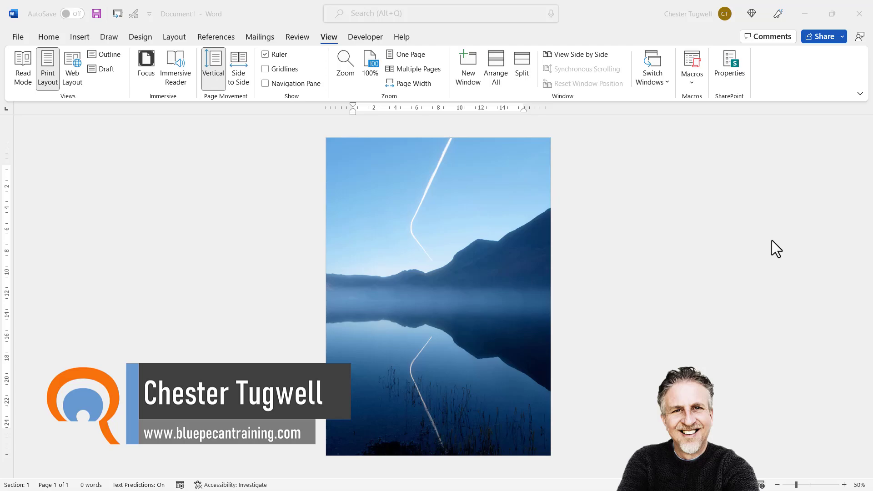
# Step: Switch to the finished letterhead example in Document2, then create a new blank document
pyautogui.click(653, 85)
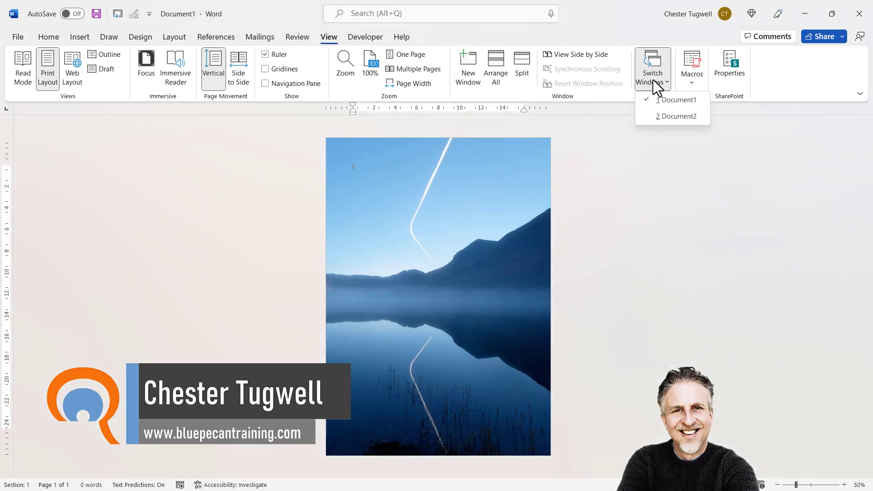
pyautogui.click(657, 117)
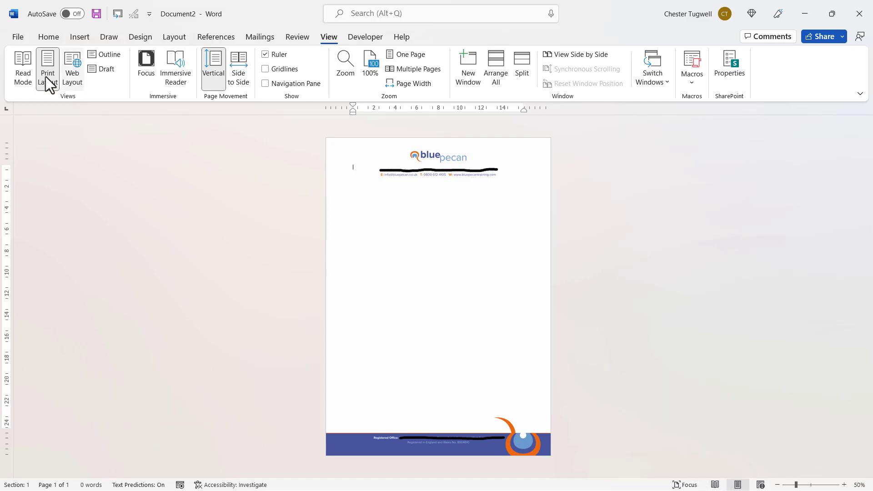
pyautogui.hotkey('ctrl', 'n')
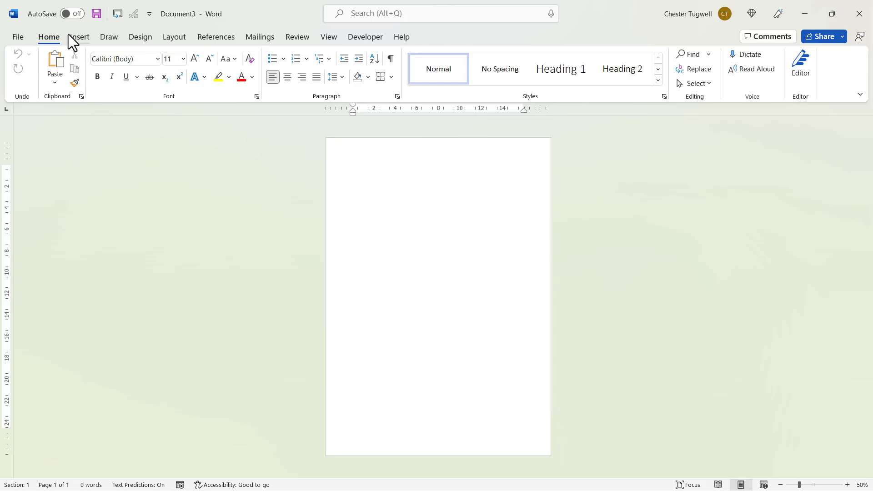
# Step: Insert the lake photo P1060153_DxO from this computer into Document3
pyautogui.click(80, 38)
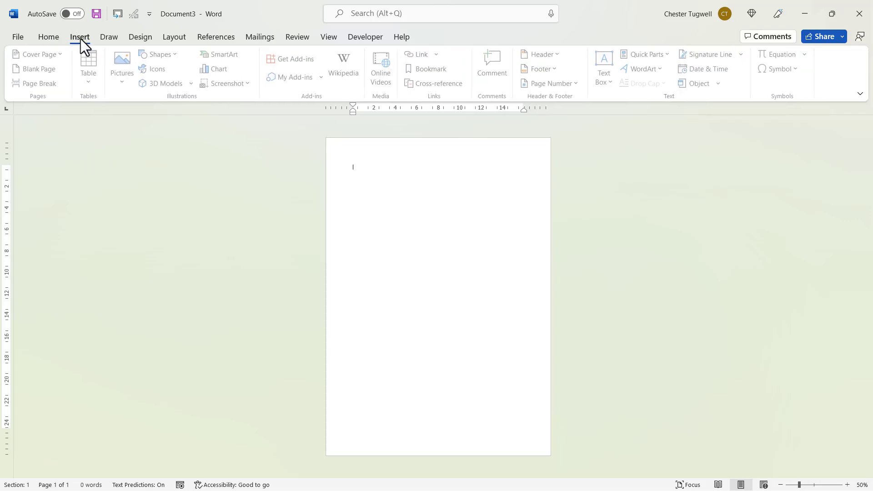
pyautogui.click(126, 76)
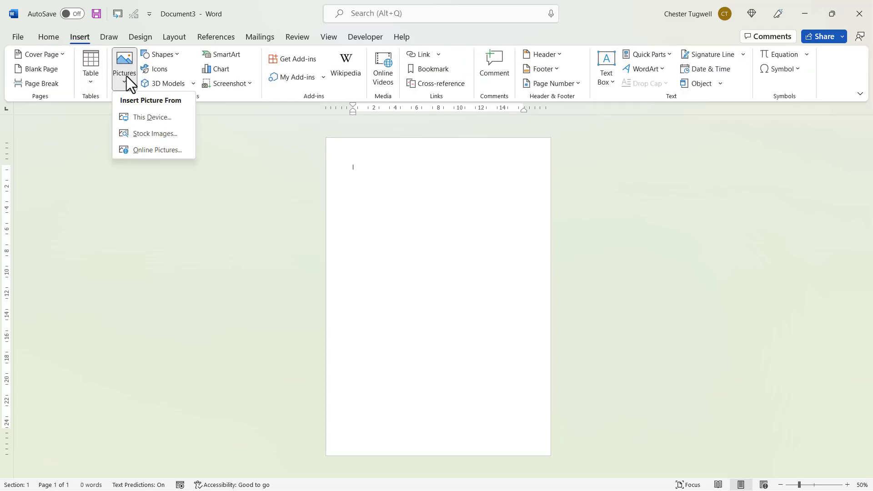
pyautogui.click(143, 116)
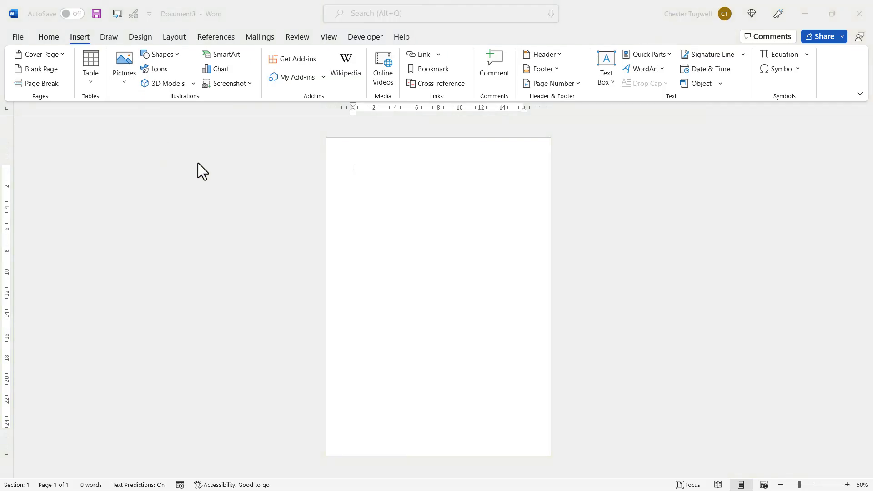
pyautogui.scroll(3, 333, 192)
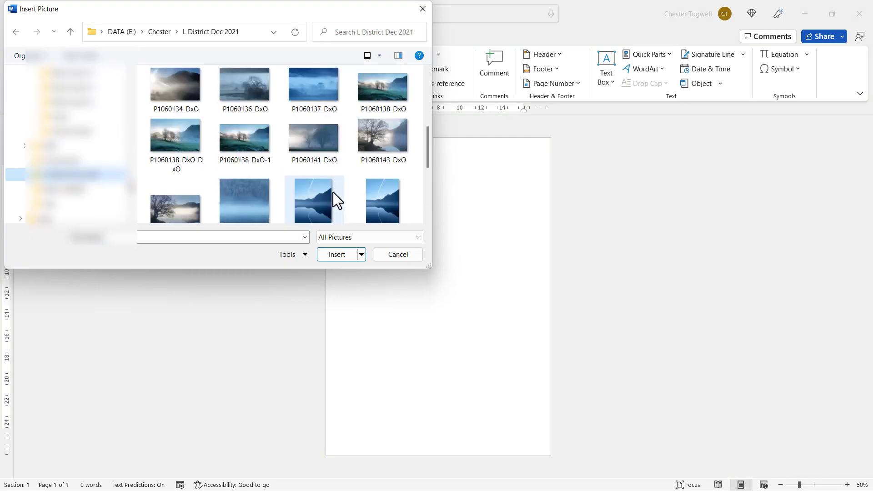
pyautogui.click(386, 193)
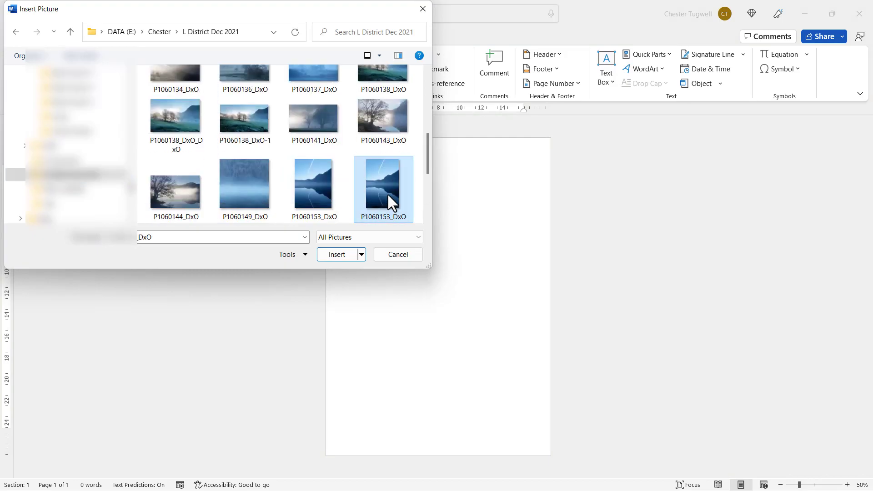
pyautogui.click(337, 254)
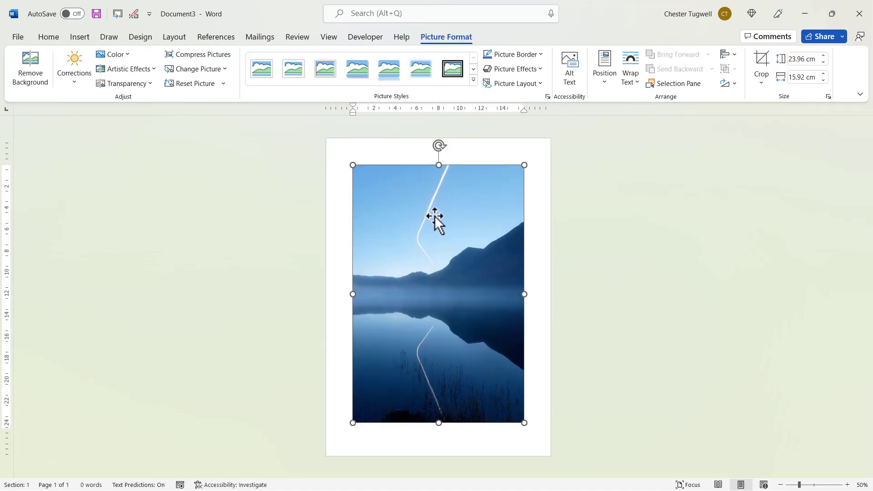
# Step: Check that the page size in Layout is A4 (21 × 29.7 cm)
pyautogui.click(172, 39)
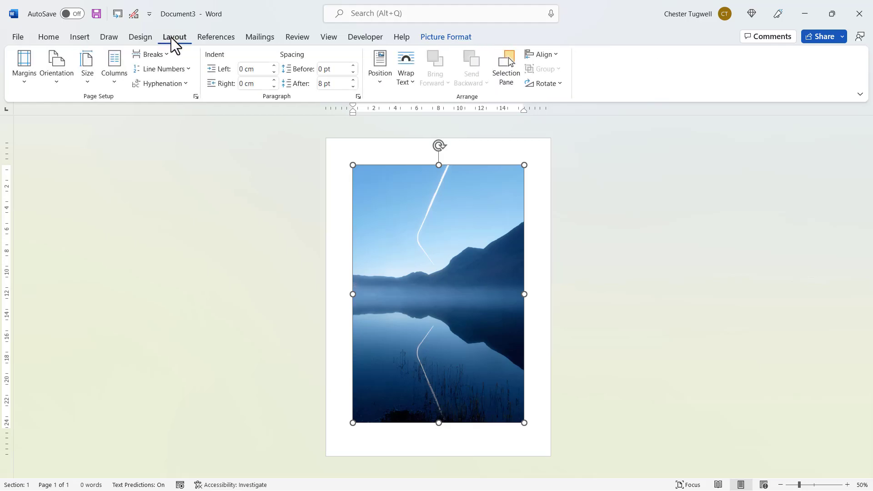
pyautogui.click(90, 76)
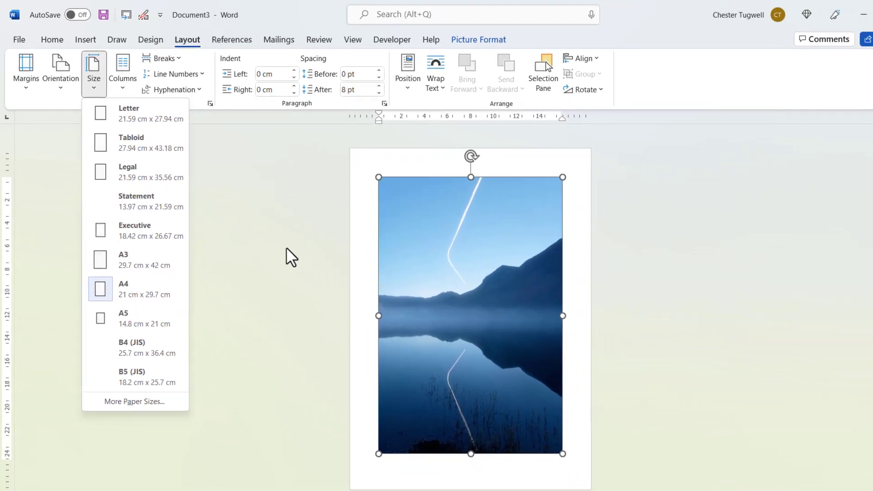
pyautogui.click(513, 256)
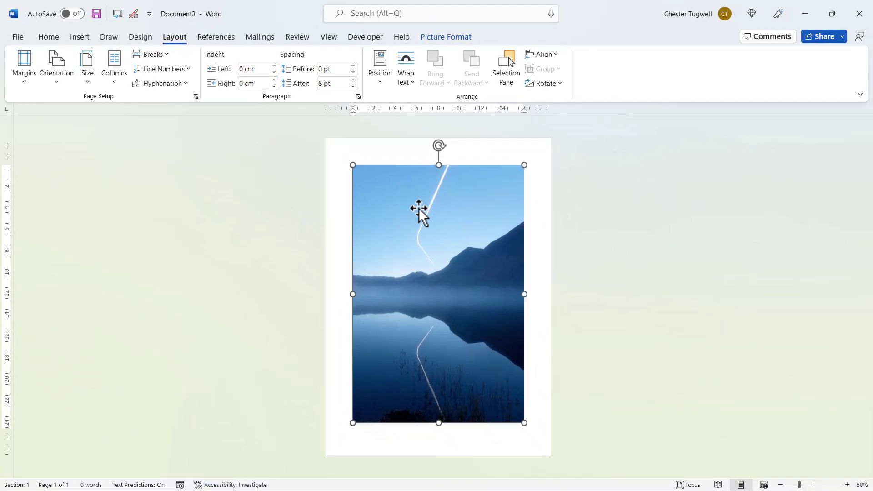
# Step: Set the photo's height to 29.7 cm, letting the width scale to 19.73 cm
pyautogui.click(453, 38)
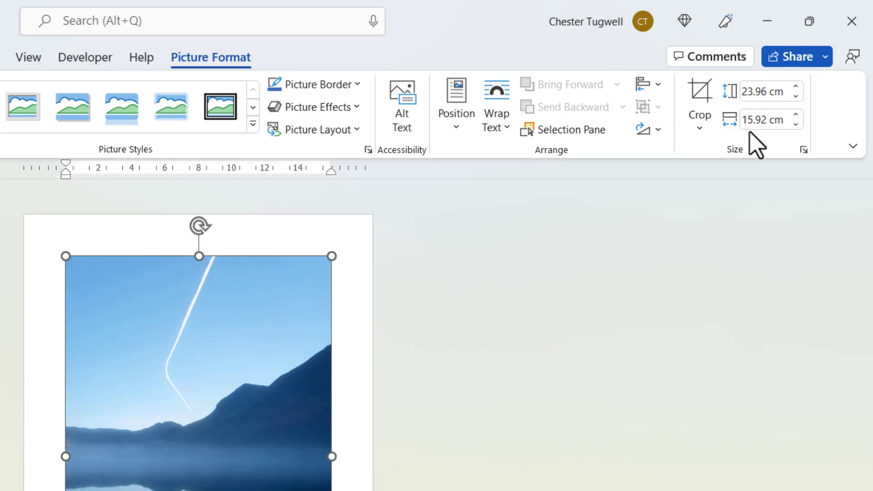
pyautogui.click(788, 91)
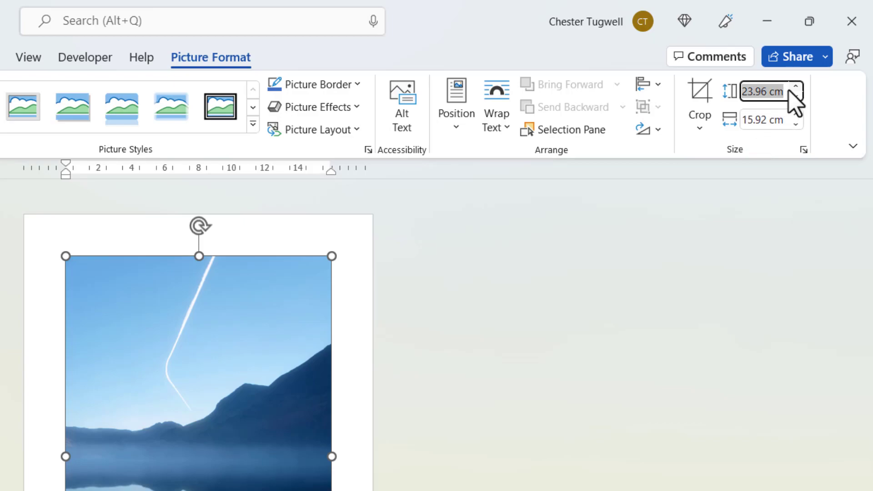
pyautogui.write('29.7')
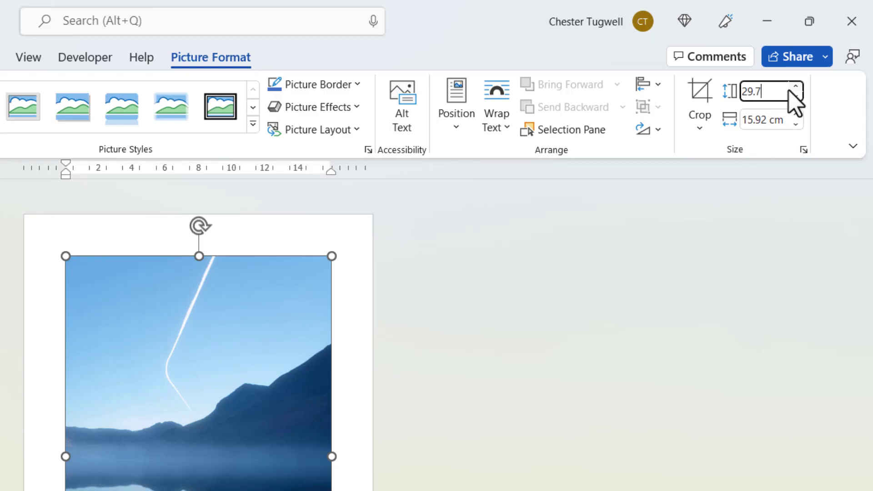
pyautogui.press('Return')
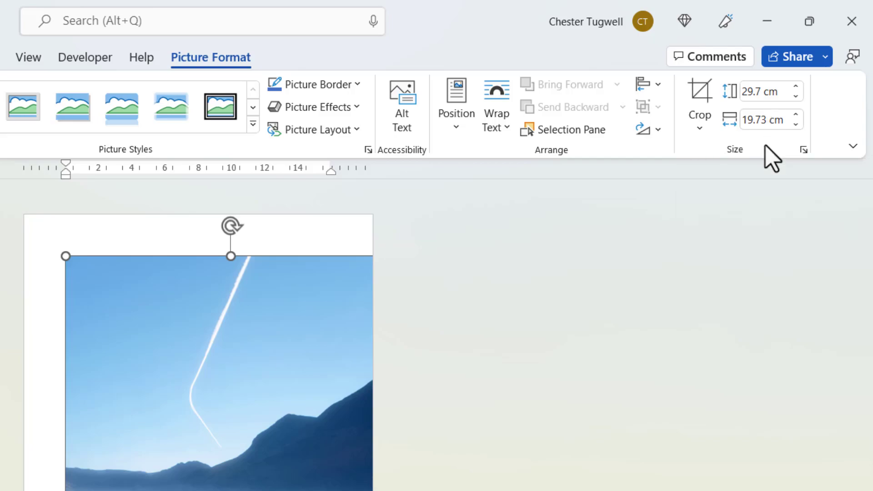
# Step: Unlock the photo's aspect ratio and set its width to 21 cm
pyautogui.click(804, 149)
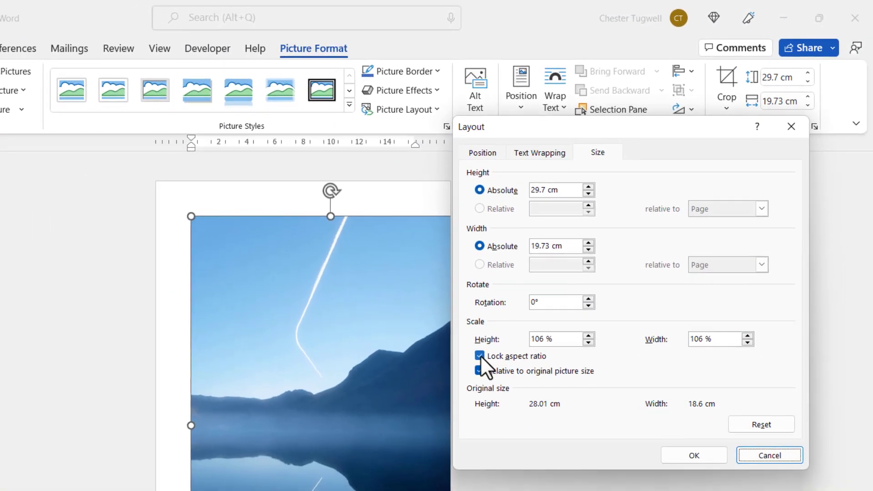
pyautogui.click(481, 356)
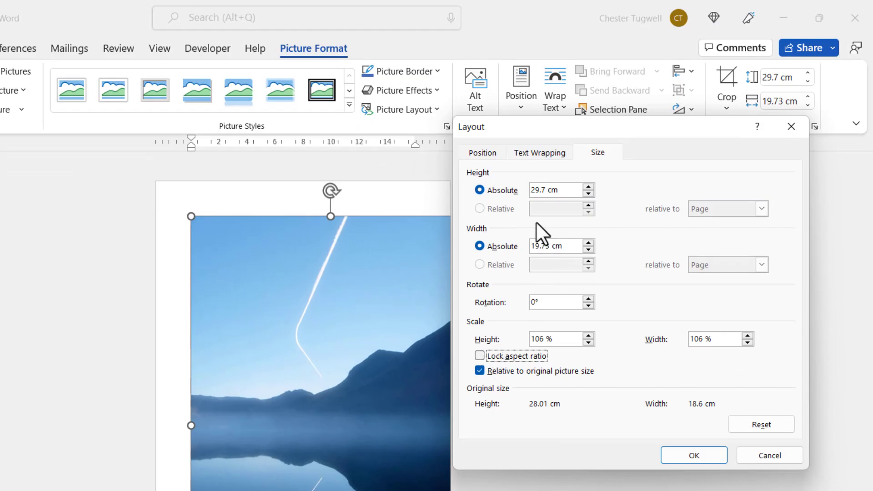
pyautogui.moveTo(574, 246); pyautogui.dragTo(500, 246)
pyautogui.write('21')
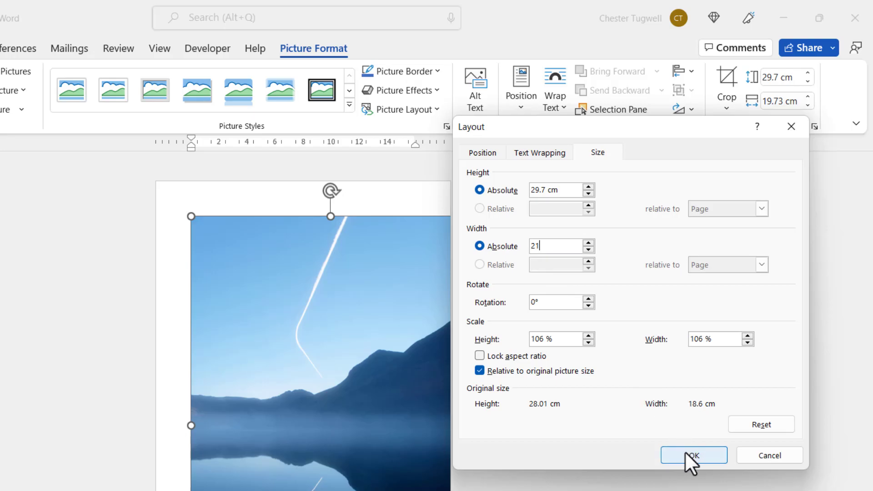
pyautogui.click(685, 451)
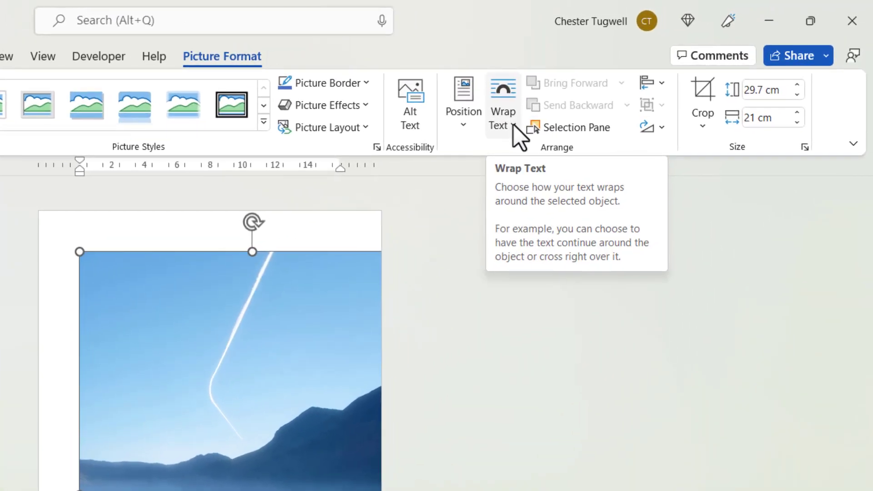
# Step: Place the photo behind text and set alignment relative to the page
pyautogui.click(514, 126)
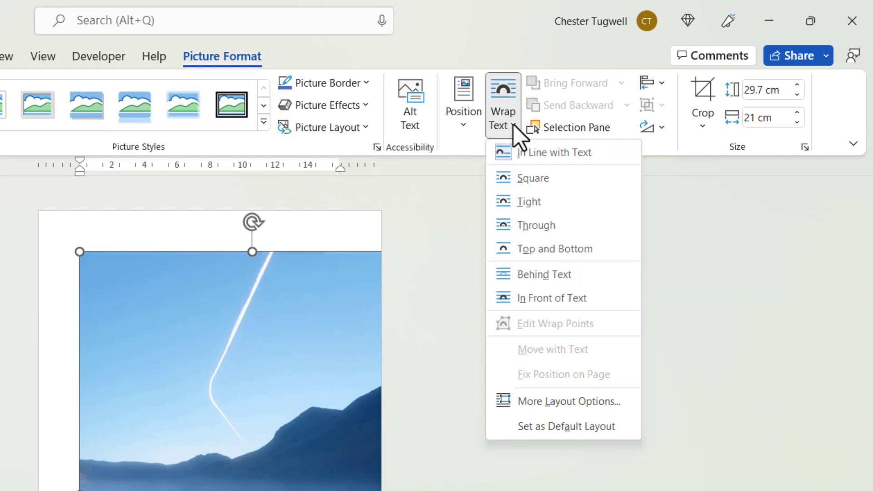
pyautogui.click(528, 275)
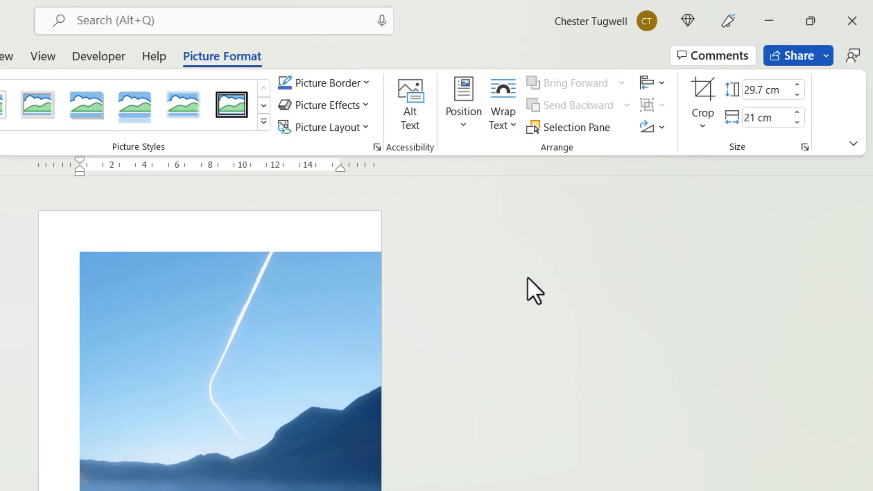
pyautogui.click(661, 82)
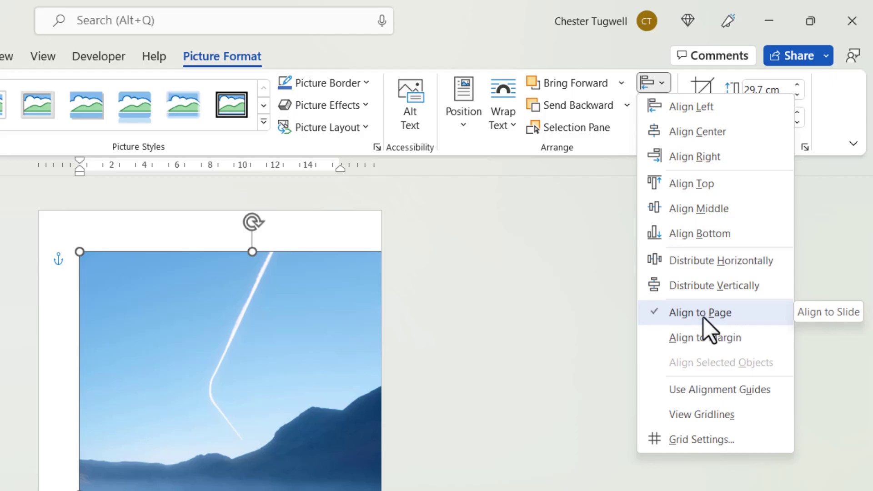
pyautogui.click(695, 341)
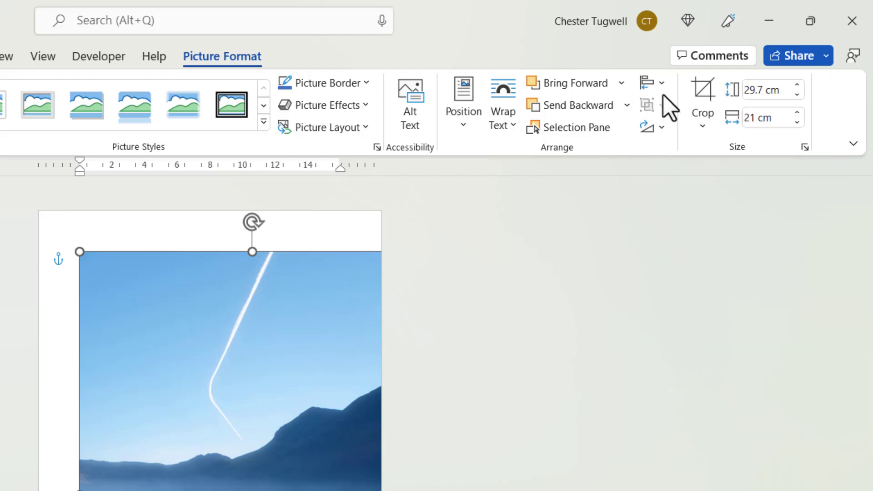
pyautogui.click(661, 84)
pyautogui.click(681, 315)
# Step: Centre the photo horizontally and vertically on the page
pyautogui.click(661, 87)
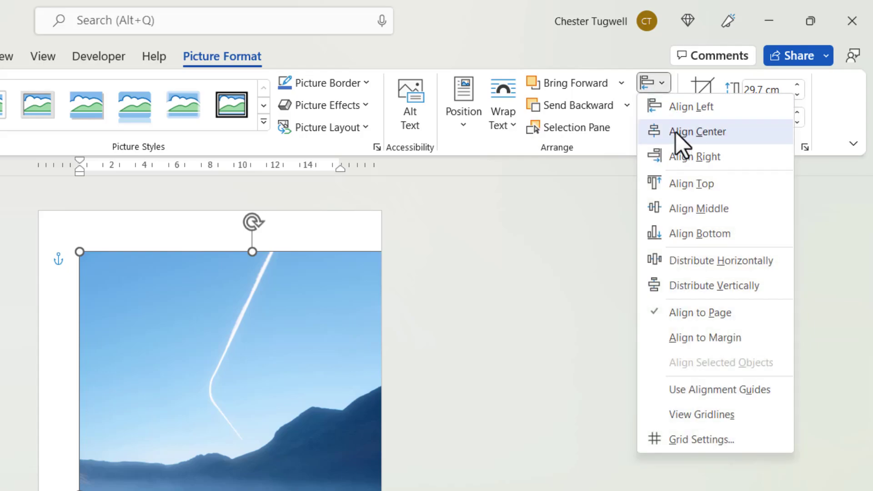
pyautogui.click(675, 133)
pyautogui.click(662, 87)
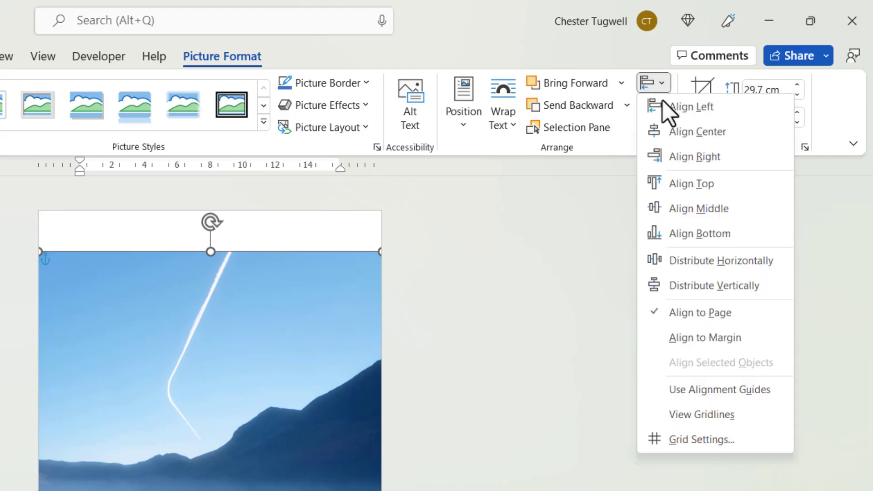
pyautogui.click(674, 209)
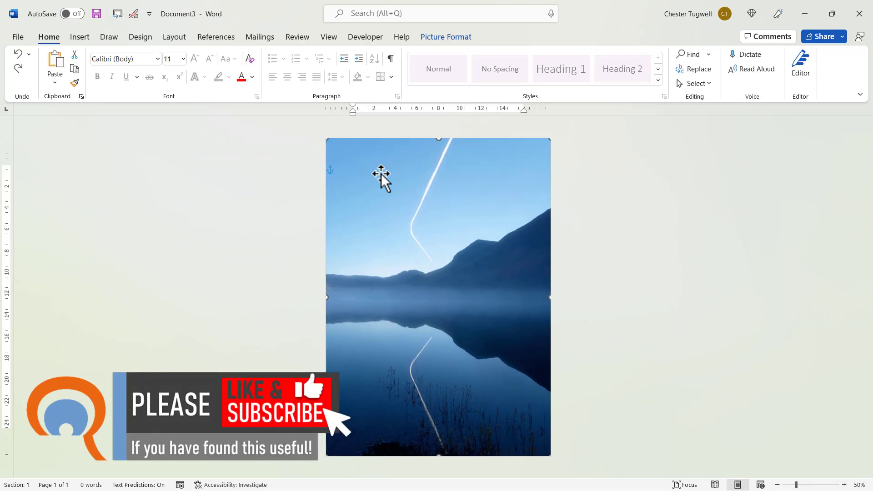
# Step: Set the font to 24 pt white for 'Some text', then create a new blank Document4
pyautogui.click(183, 58)
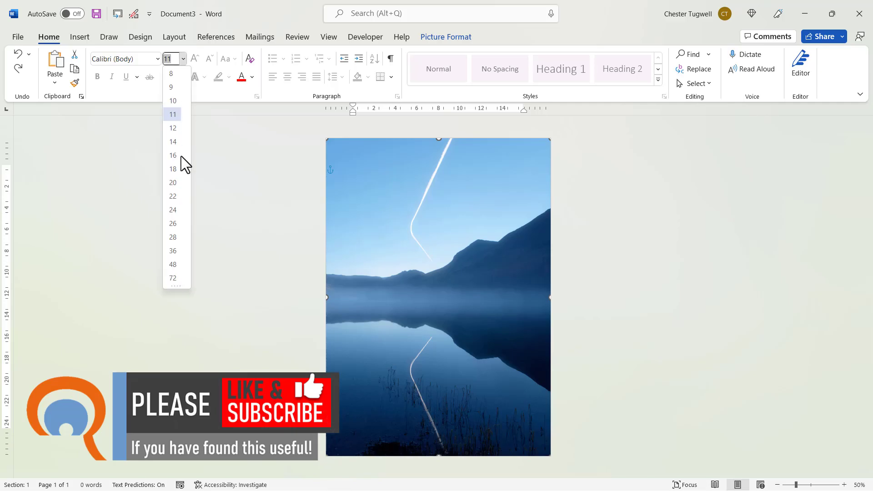
pyautogui.click(176, 213)
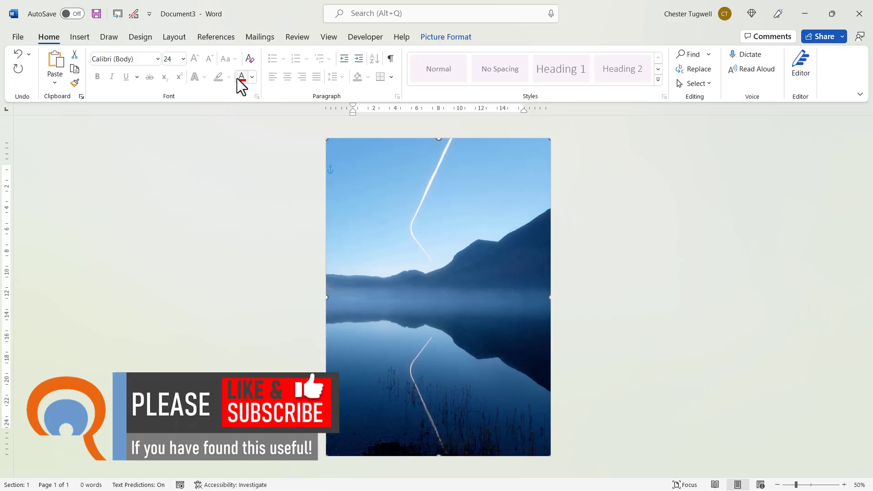
pyautogui.click(251, 77)
pyautogui.click(240, 123)
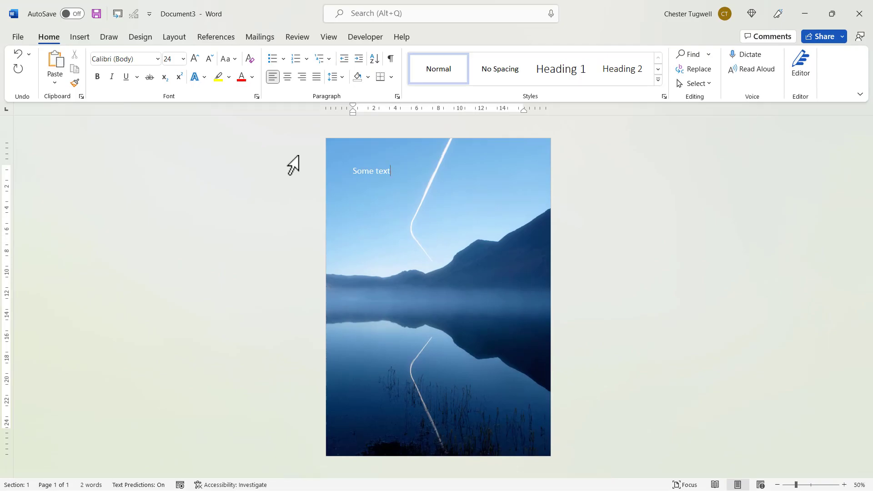
pyautogui.hotkey('ctrl', 'n')
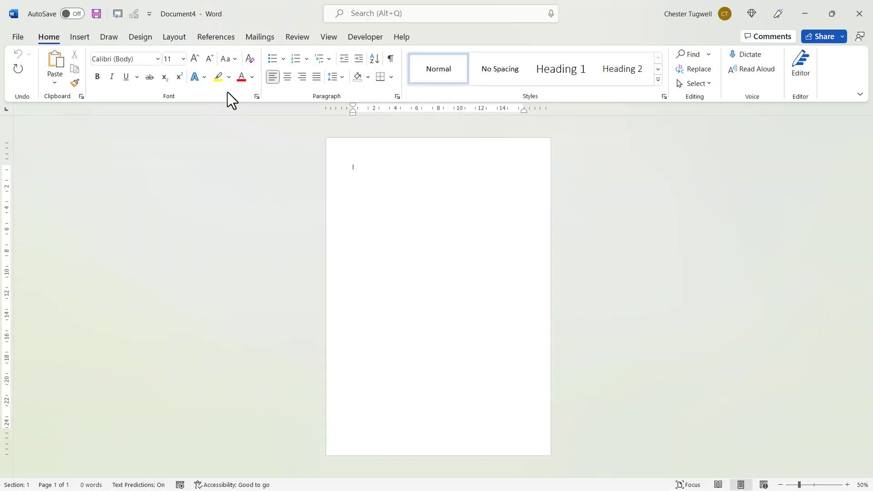
pyautogui.click(82, 38)
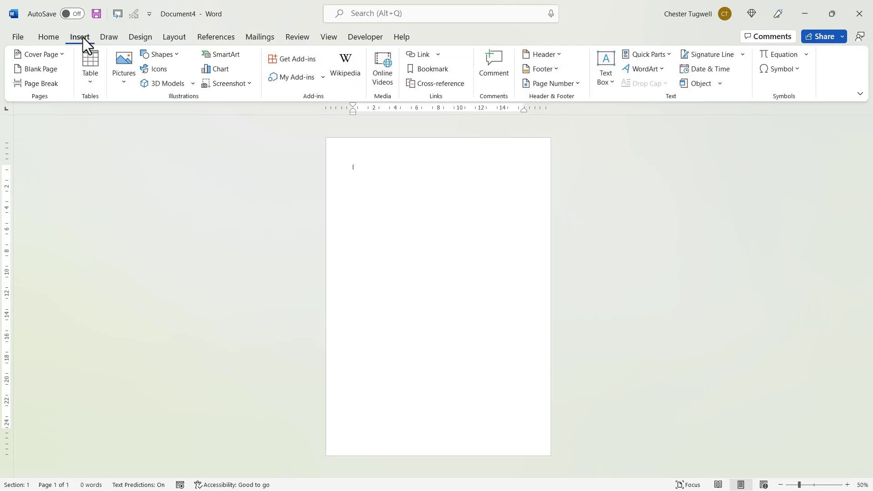
# Step: Insert 'Blue Pecan letterheads final A4' from the Desktop into Document4
pyautogui.click(133, 85)
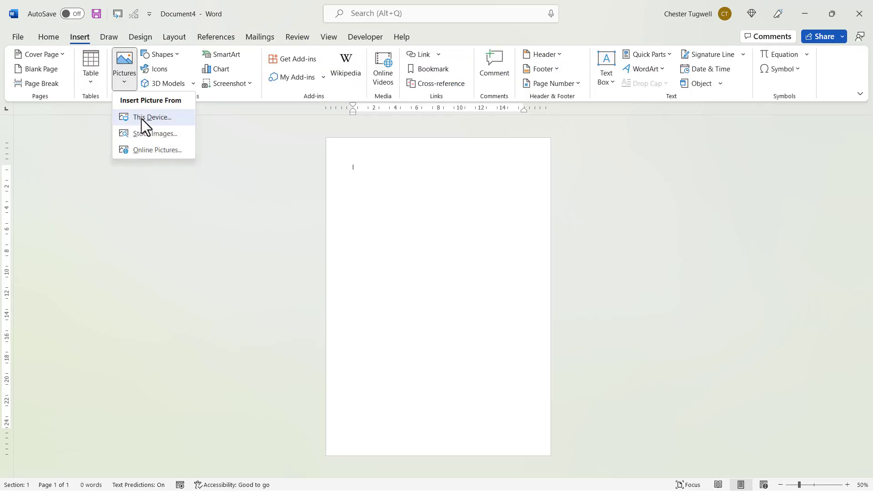
pyautogui.click(141, 119)
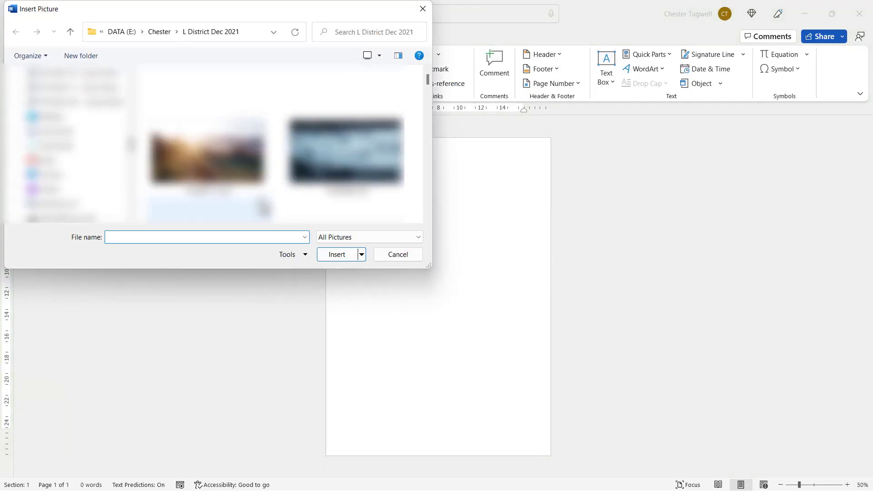
pyautogui.scroll(2, 68, 137)
pyautogui.click(50, 100)
pyautogui.moveTo(426, 119); pyautogui.dragTo(422, 168)
pyautogui.click(248, 174)
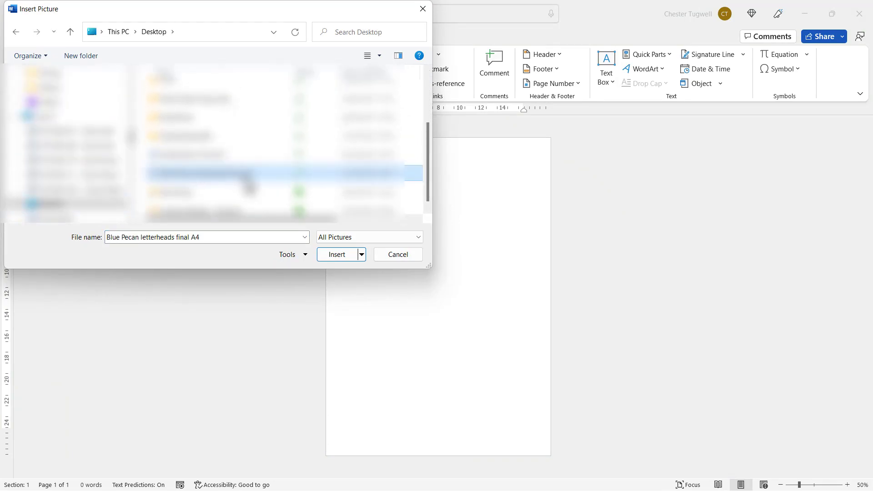
pyautogui.click(337, 254)
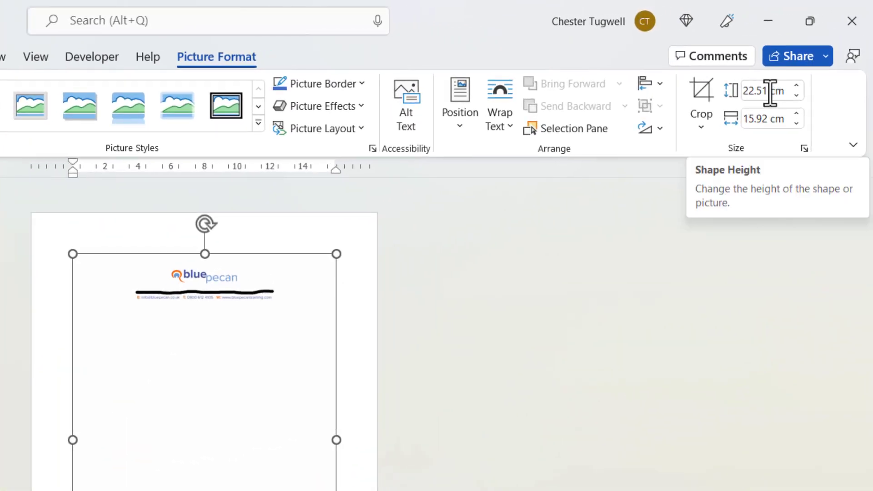
# Step: Set the letterhead picture's height to 29.7 cm
pyautogui.click(773, 94)
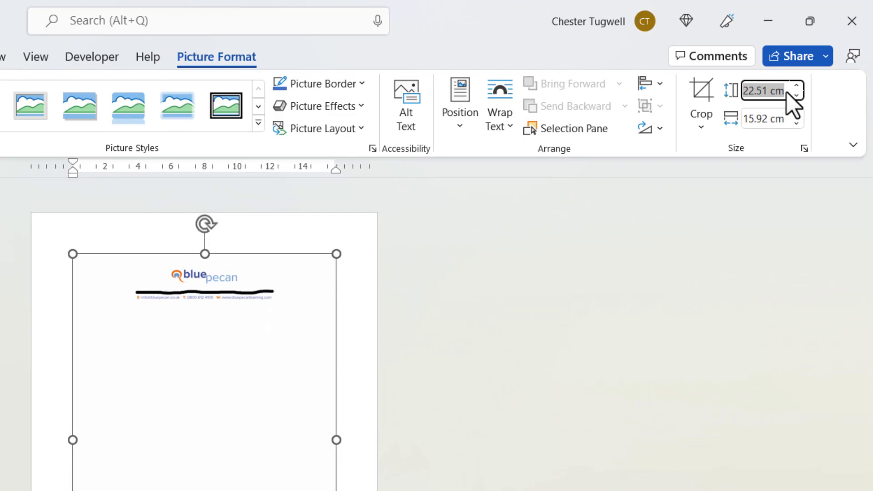
pyautogui.write('29.7')
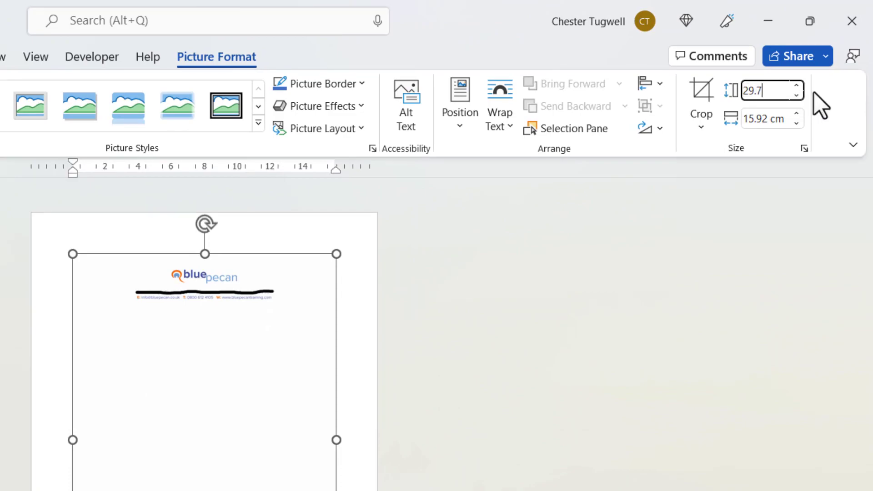
pyautogui.press('Return')
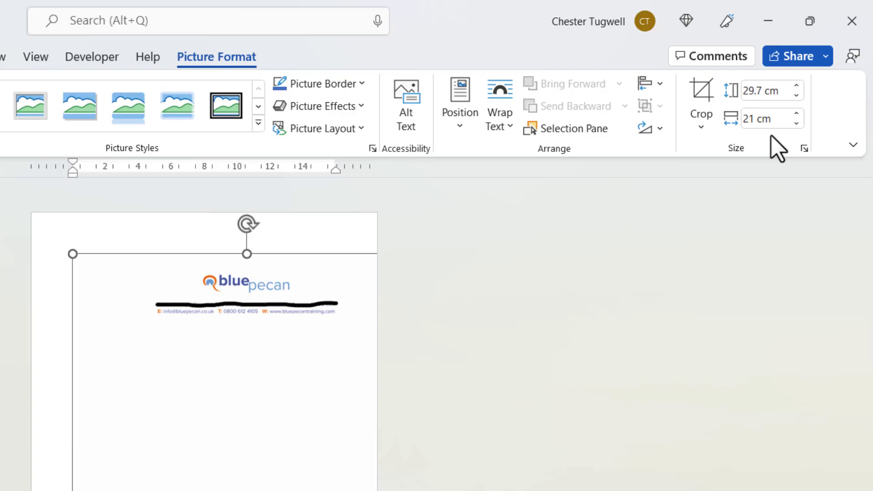
# Step: Put the letterhead behind text and centre it horizontally and vertically on the page
pyautogui.click(502, 132)
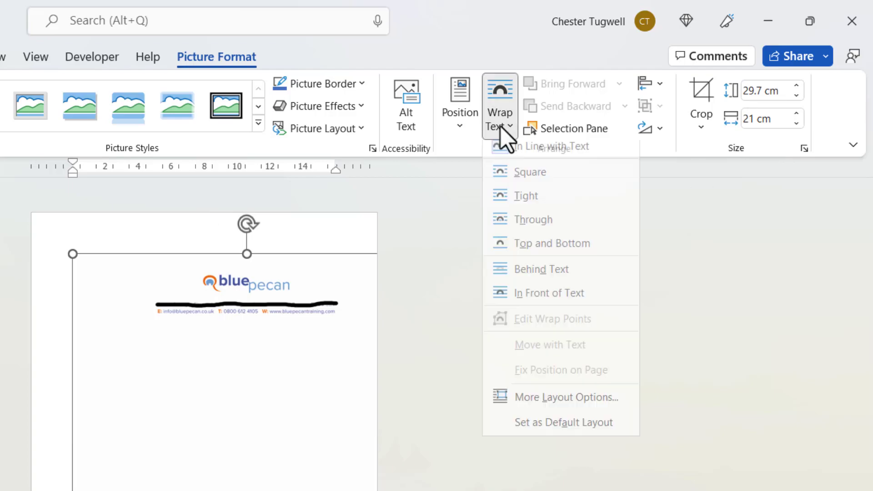
pyautogui.click(541, 276)
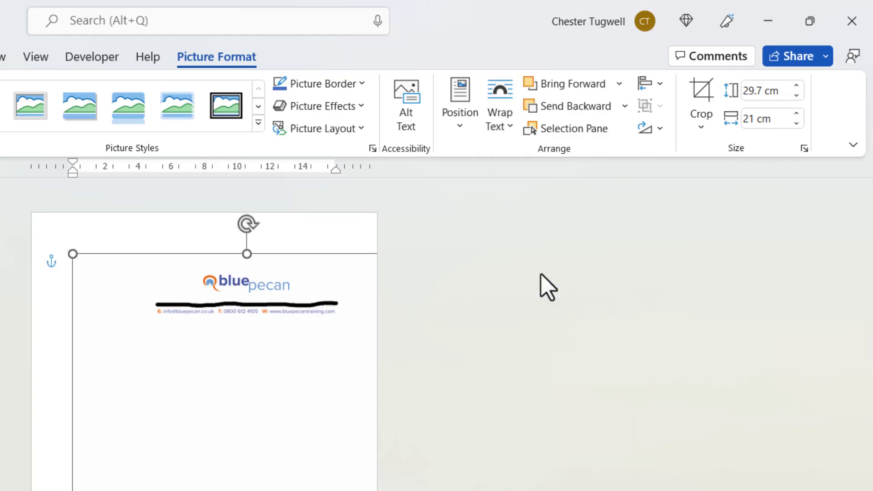
pyautogui.click(660, 84)
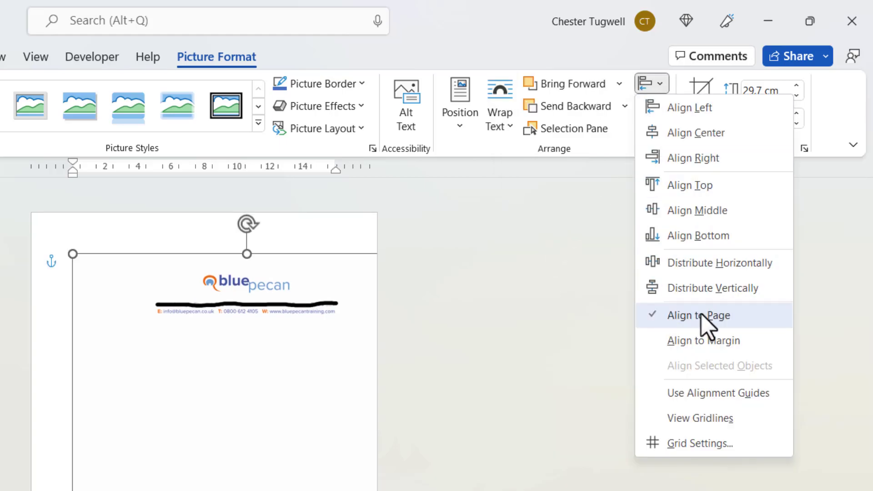
pyautogui.click(695, 133)
pyautogui.click(661, 84)
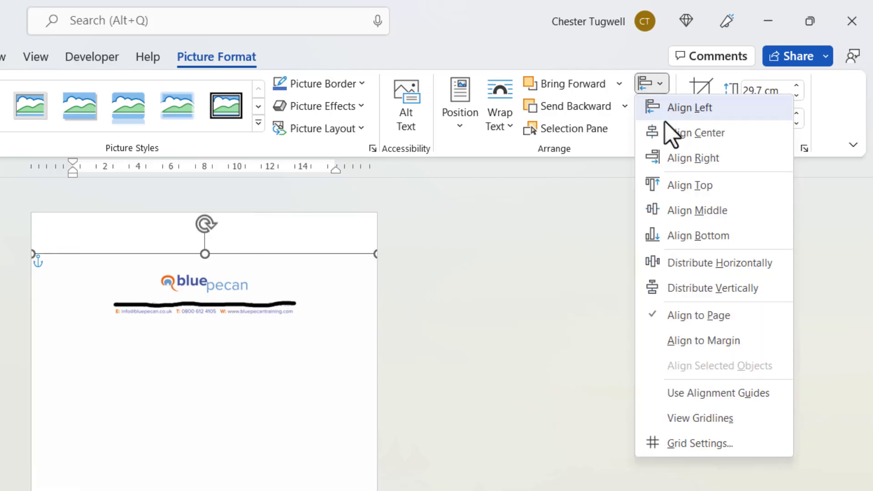
pyautogui.click(680, 210)
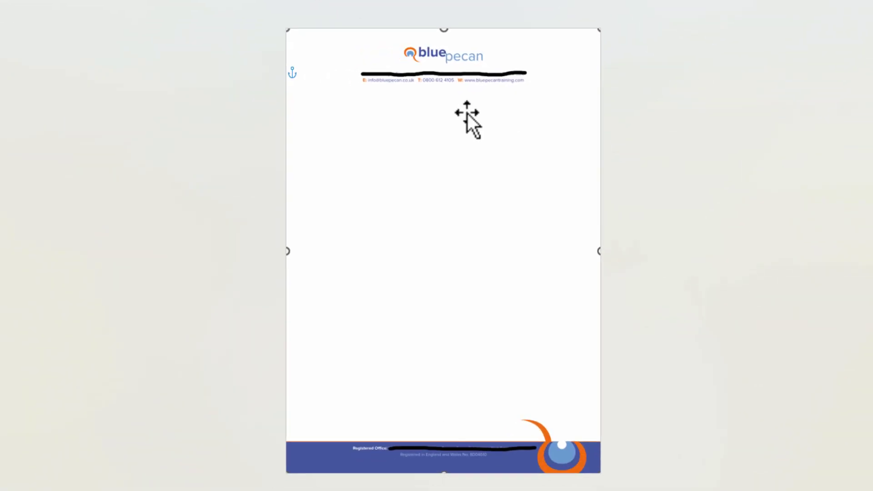
# Step: Type a test word in the body, then set a 4 cm top margin via Custom Margins
pyautogui.click(265, 283)
pyautogui.write('gdhdjdkd')
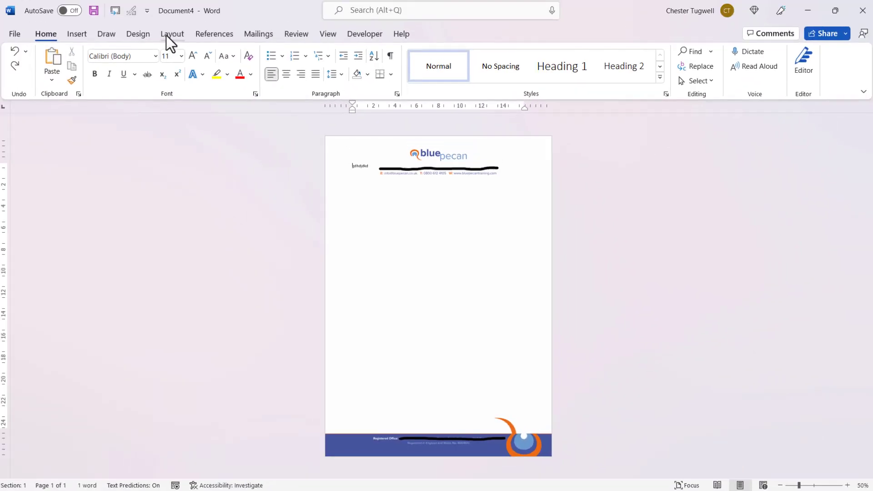
pyautogui.click(169, 36)
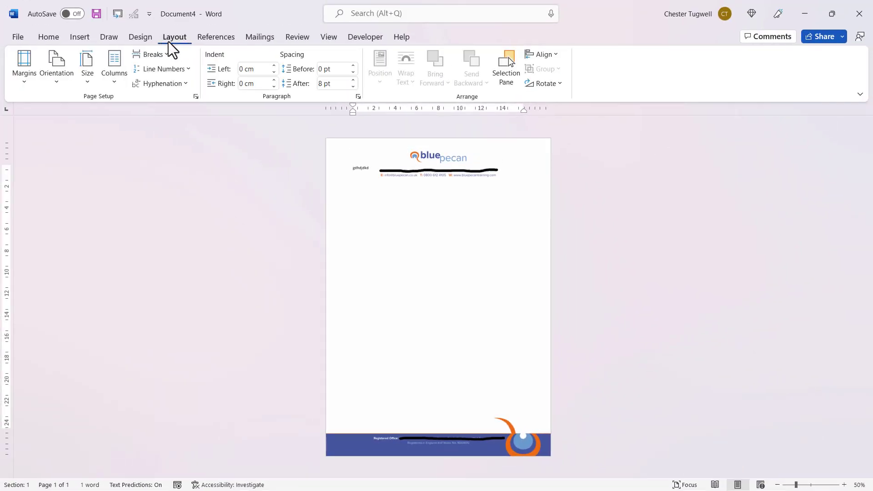
pyautogui.click(20, 80)
pyautogui.click(59, 399)
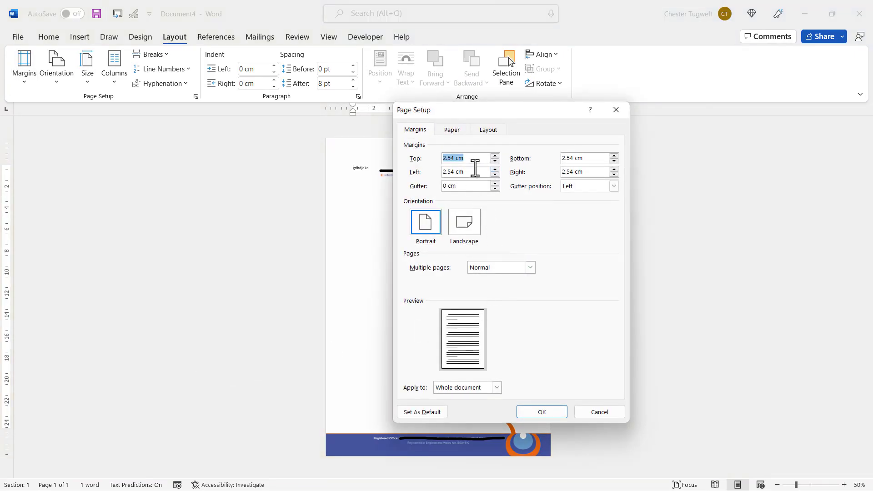
pyautogui.write('4')
pyautogui.click(536, 412)
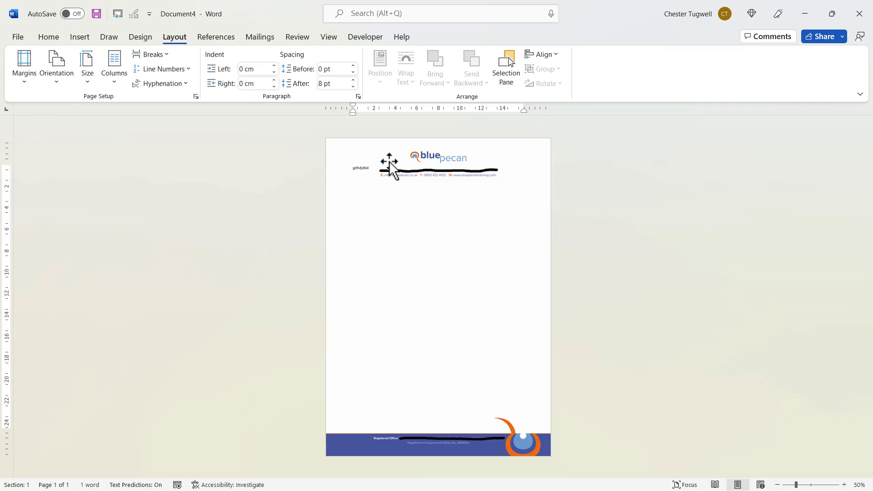
# Step: Start a new blank document and insert the letterhead image from this device into its header
pyautogui.hotkey('ctrl', 'n')
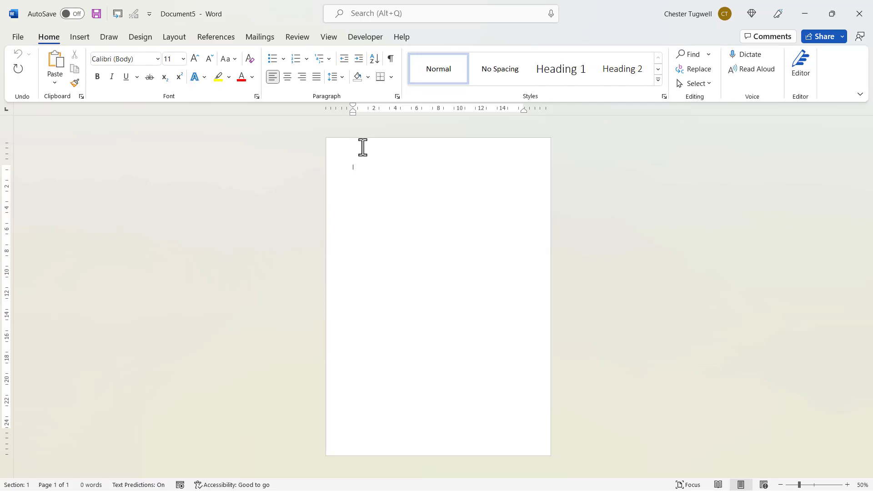
pyautogui.doubleClick(363, 147)
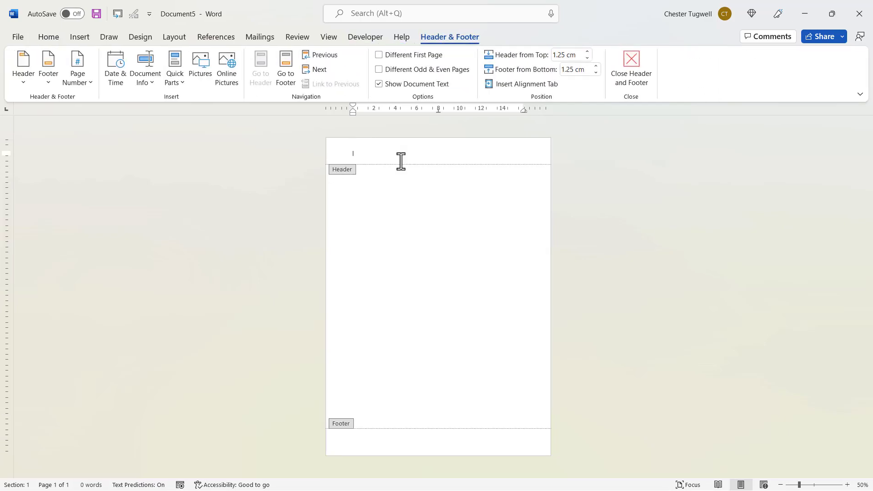
pyautogui.click(81, 37)
pyautogui.click(125, 75)
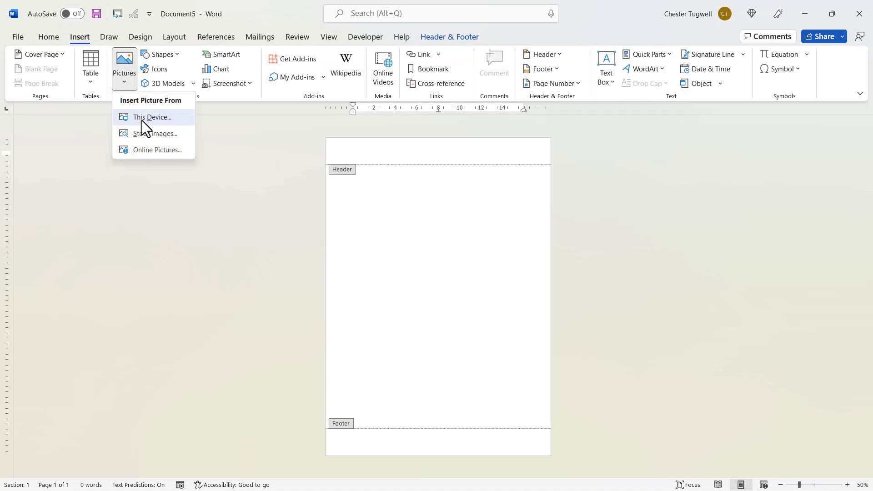
pyautogui.click(141, 119)
pyautogui.click(196, 171)
pyautogui.click(325, 255)
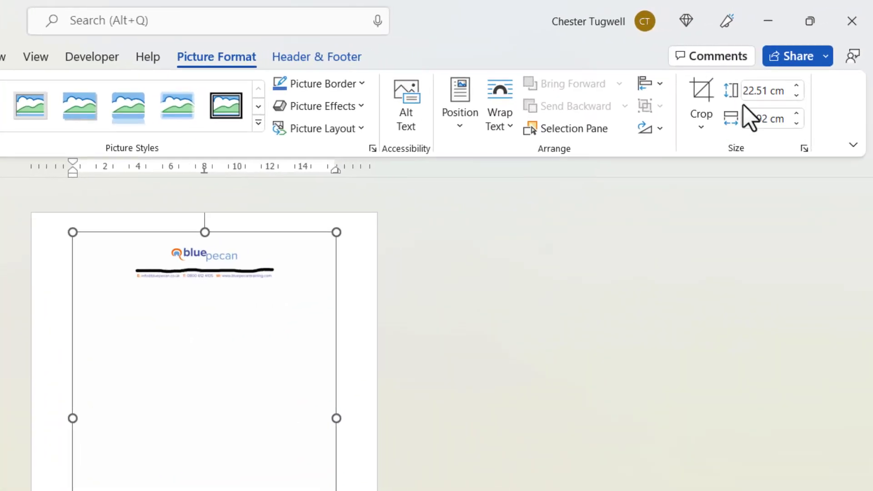
# Step: Set the picture height to 29.7 cm, place it behind text, and centre it horizontally and vertically
pyautogui.click(773, 76)
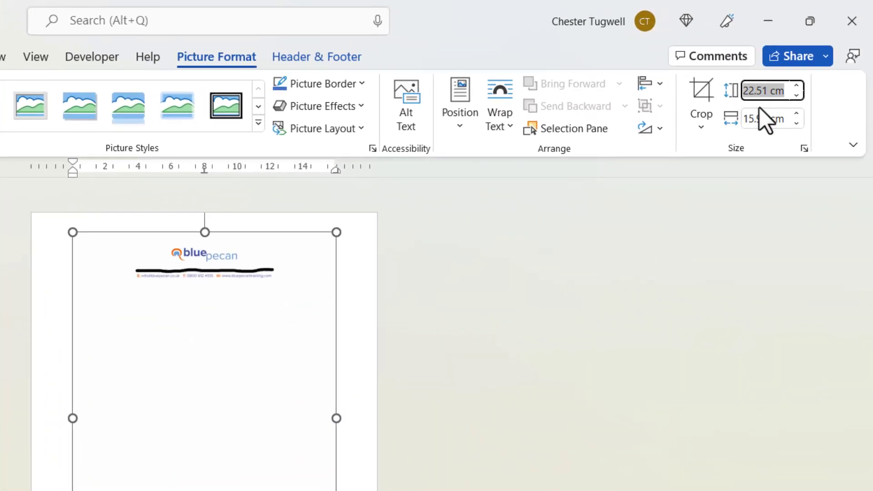
pyautogui.write('29.7')
pyautogui.press('Return')
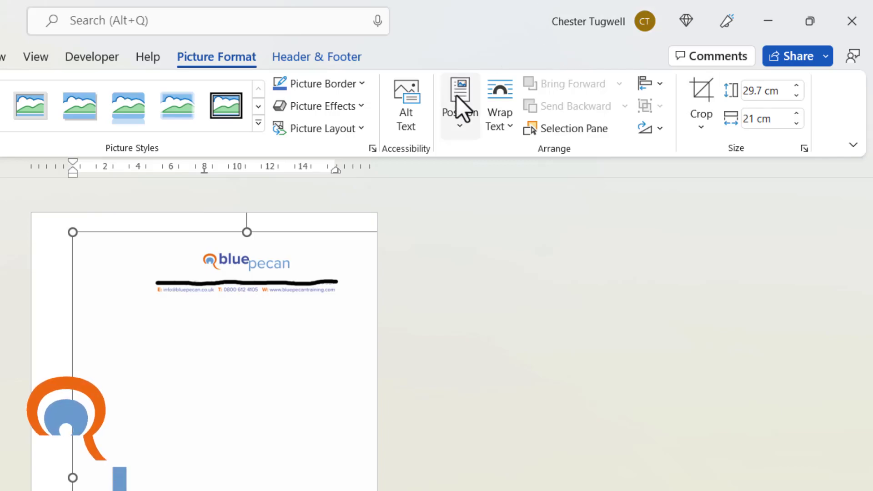
pyautogui.click(497, 129)
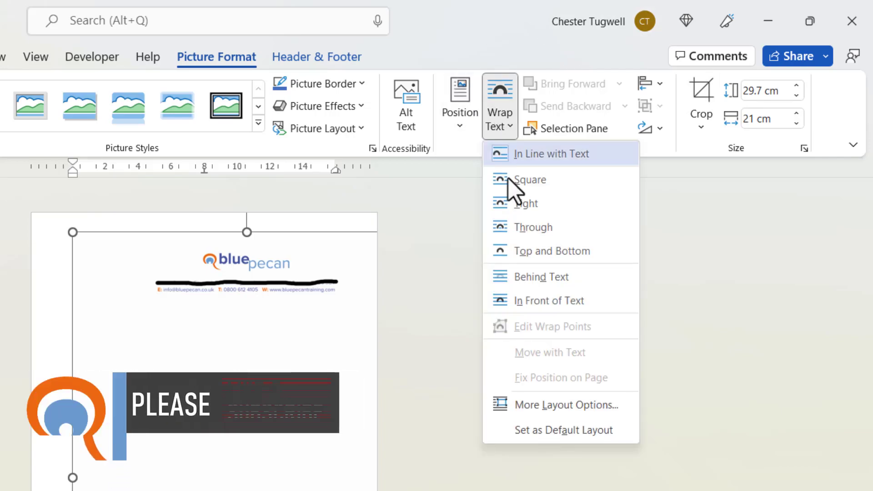
pyautogui.click(523, 278)
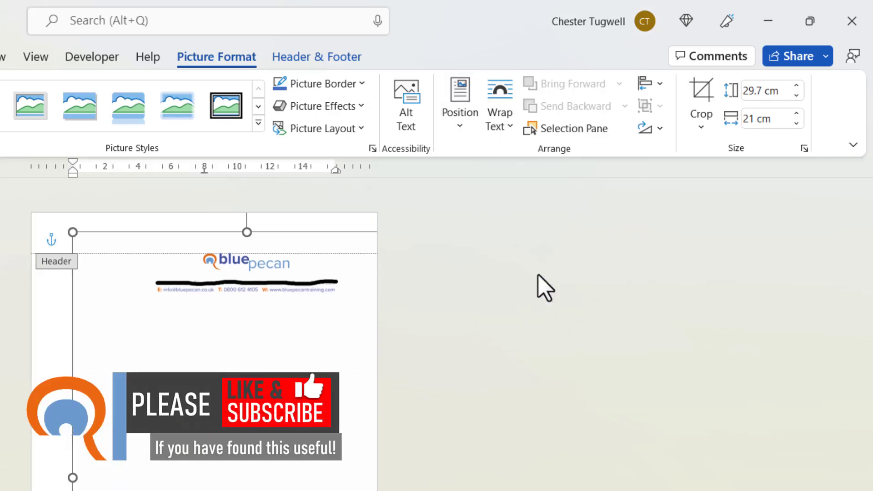
pyautogui.click(659, 85)
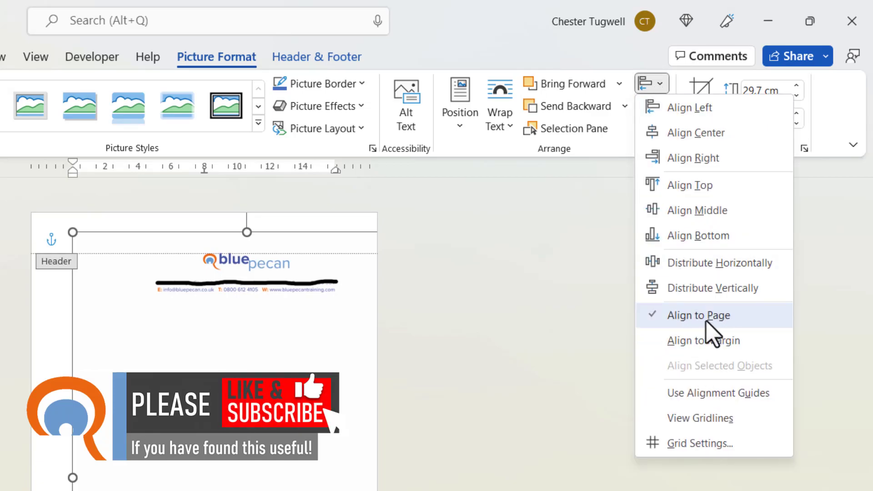
pyautogui.click(682, 137)
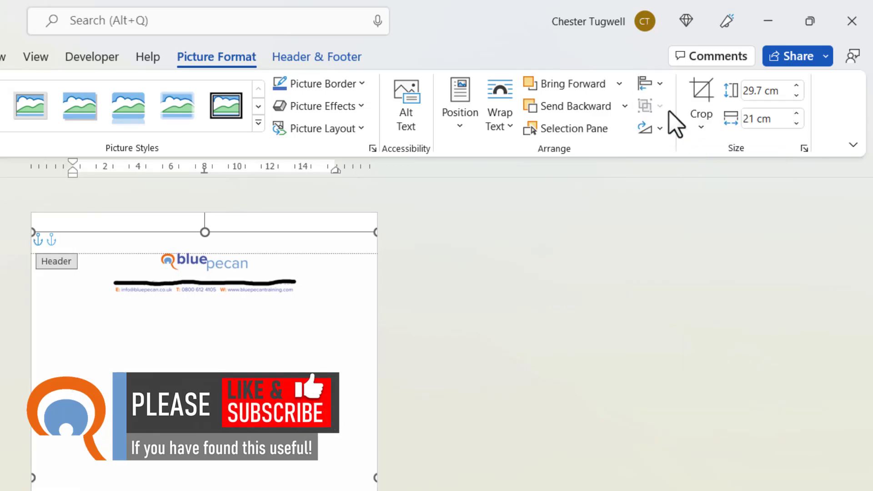
pyautogui.click(655, 84)
pyautogui.click(687, 212)
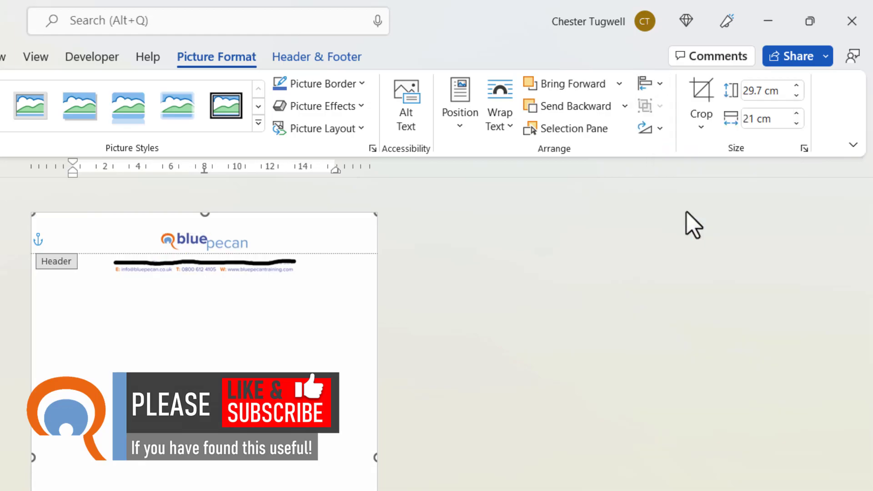
# Step: Close header editing and set a 4 cm top margin in Custom Margins
pyautogui.click(303, 57)
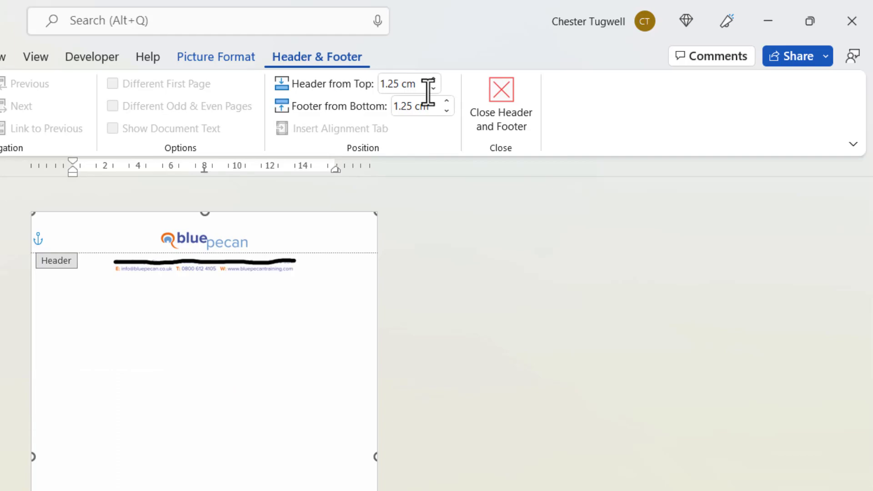
pyautogui.click(519, 132)
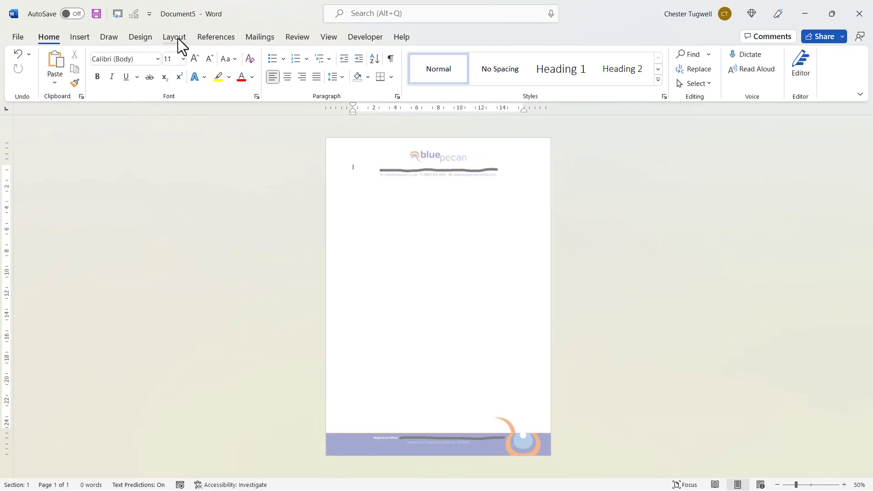
pyautogui.click(178, 38)
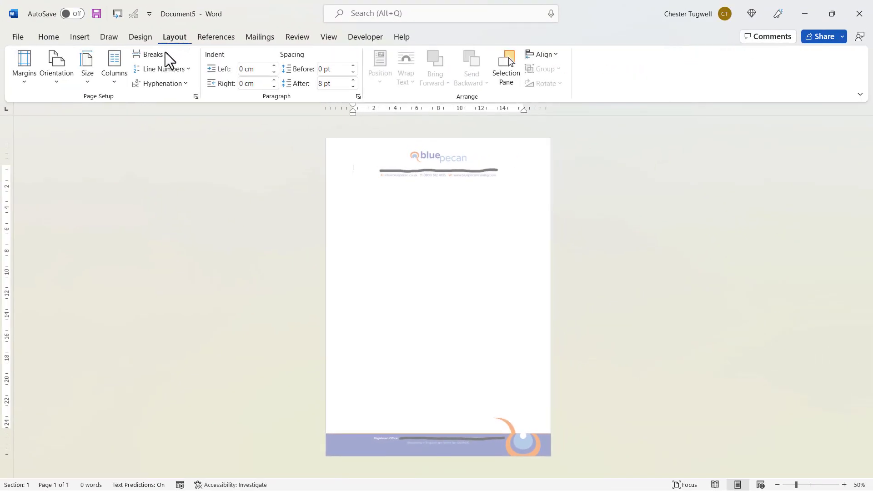
pyautogui.click(34, 80)
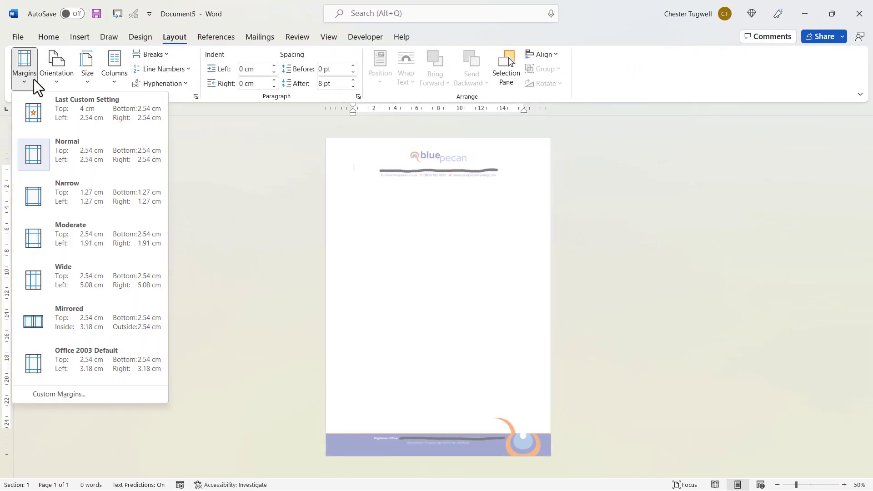
pyautogui.click(63, 390)
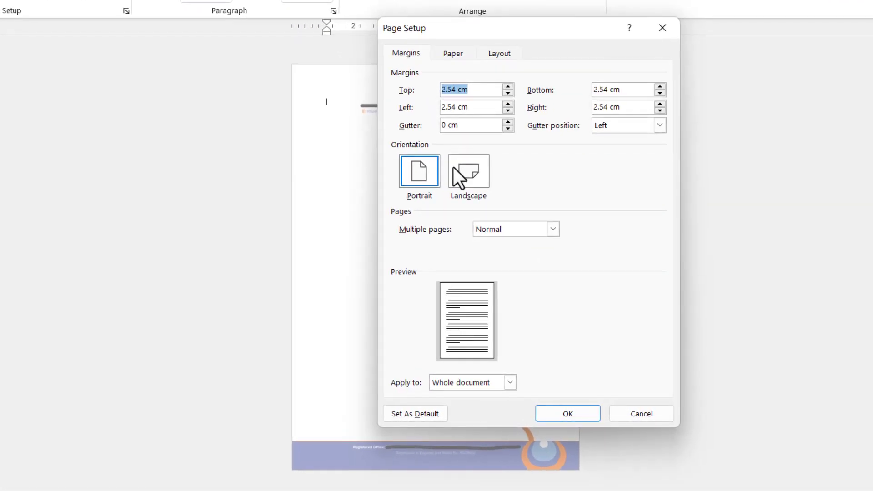
pyautogui.write('4')
pyautogui.click(568, 414)
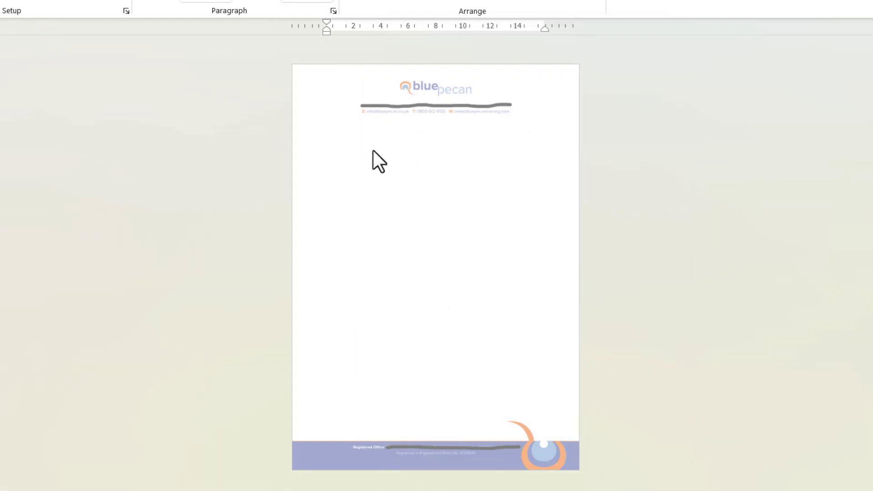